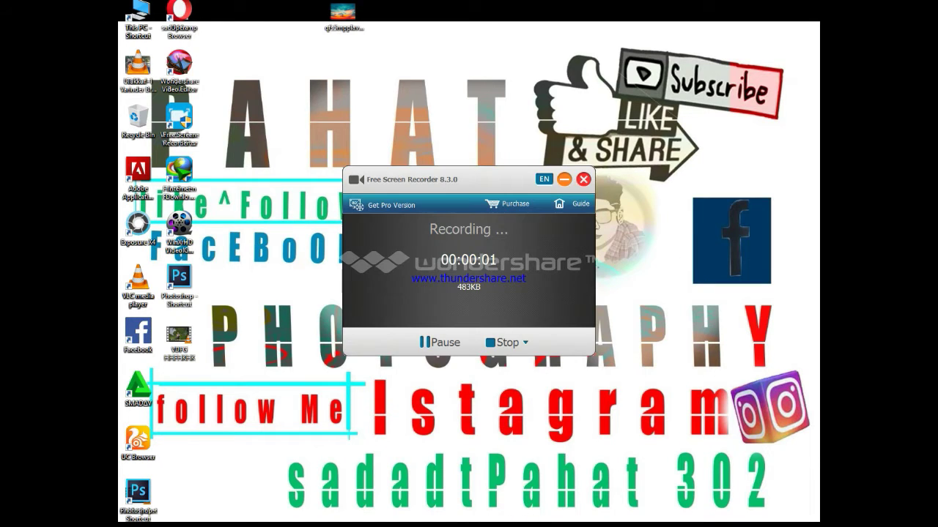
- Minimize the Free Screen Recorder window once recording is running
click(563, 180)
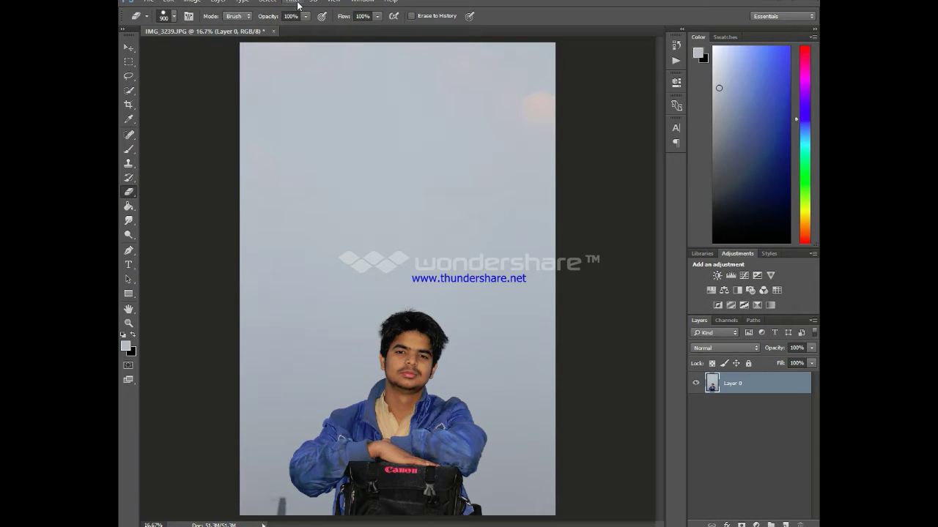
- Select the pale sky around the person with Color Range, sampled from the sky at Fuzziness 40
click(298, 5)
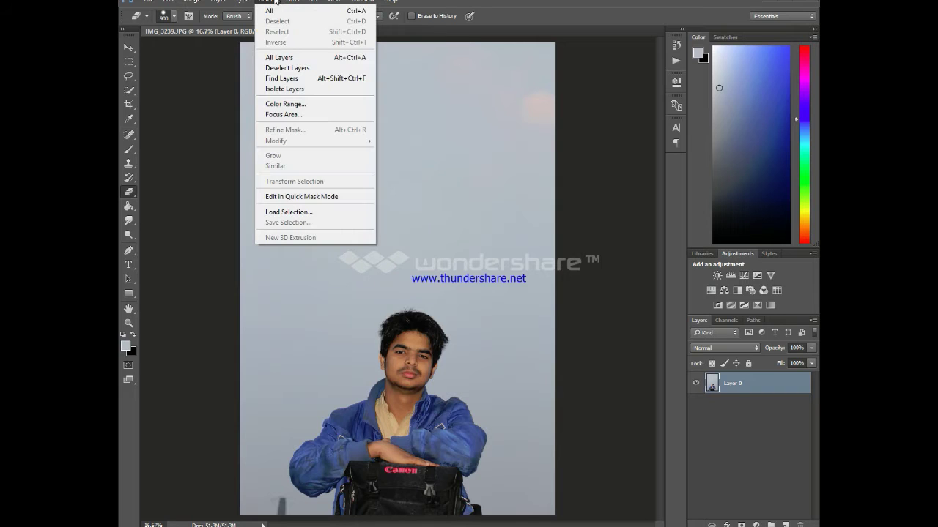
click(284, 104)
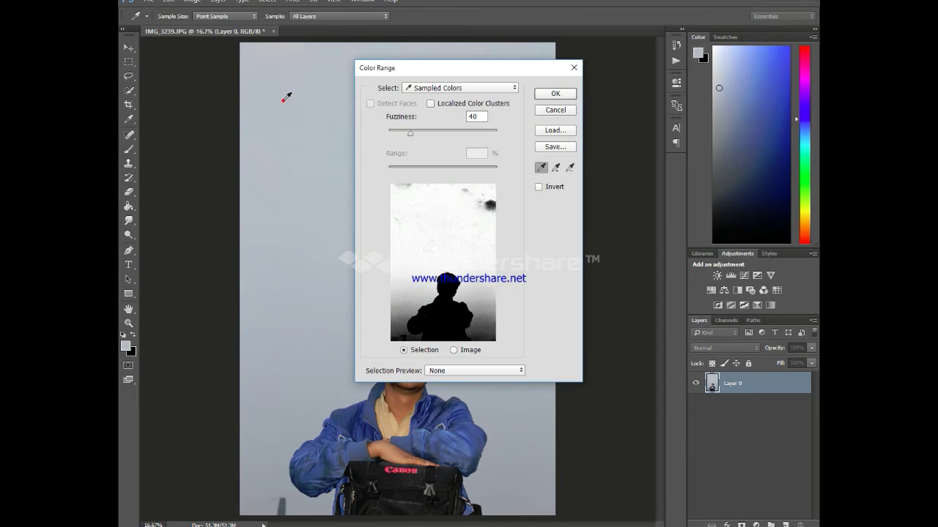
click(549, 94)
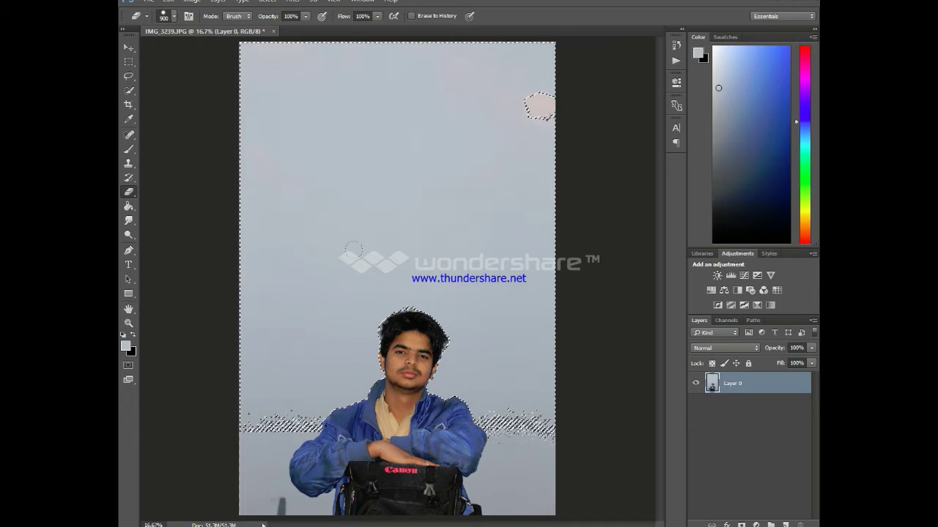
- Erase the selected sky with an enlarged eraser brush, down to the person
click(413, 171)
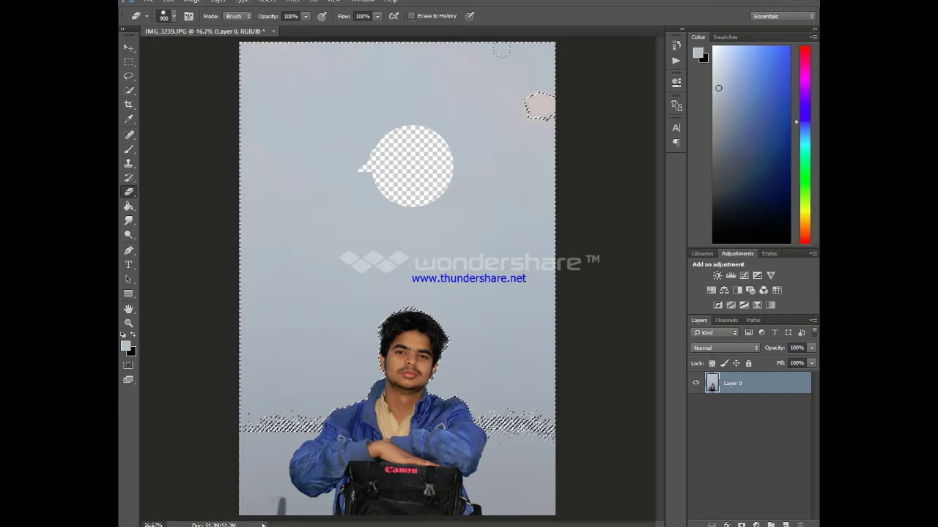
key(bracketright)
key(bracketright)
click(523, 82)
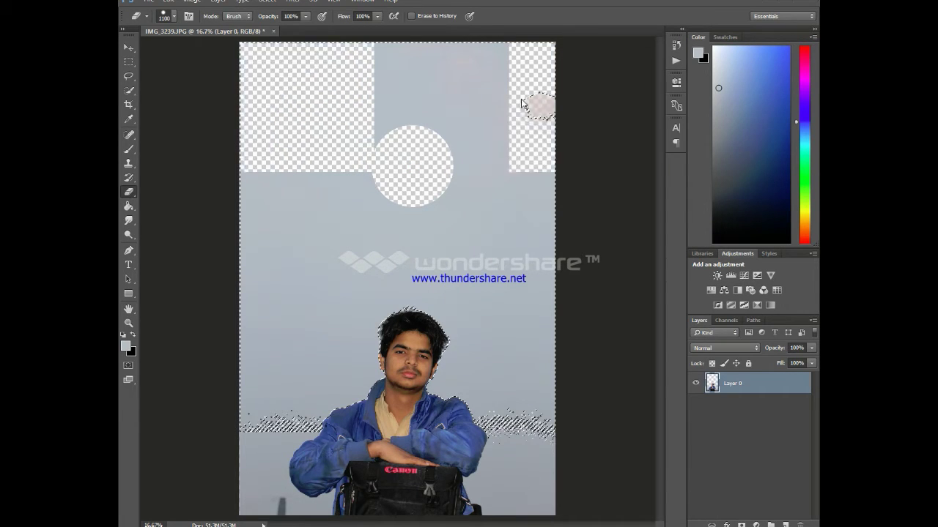
drag(521, 108, 516, 380)
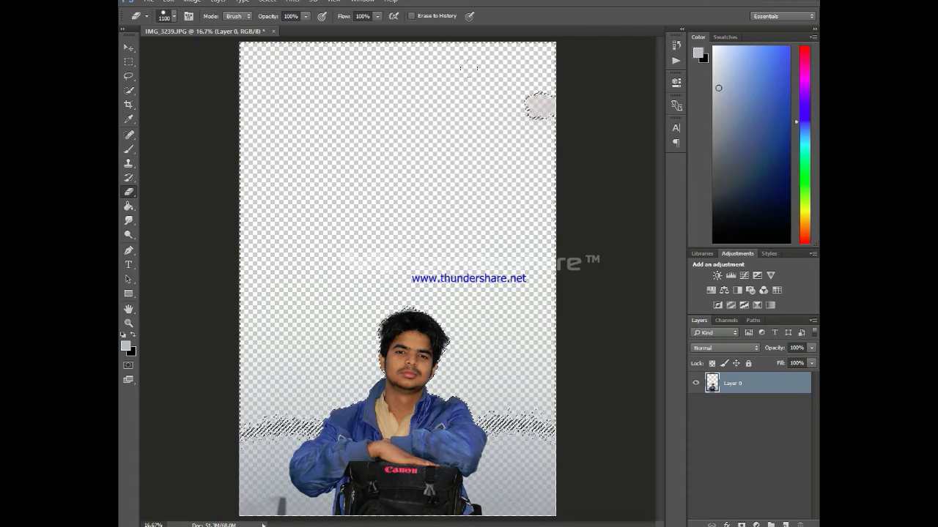
- Clear the selection and nudge the person layer slightly down and right
key(ctrl+d)
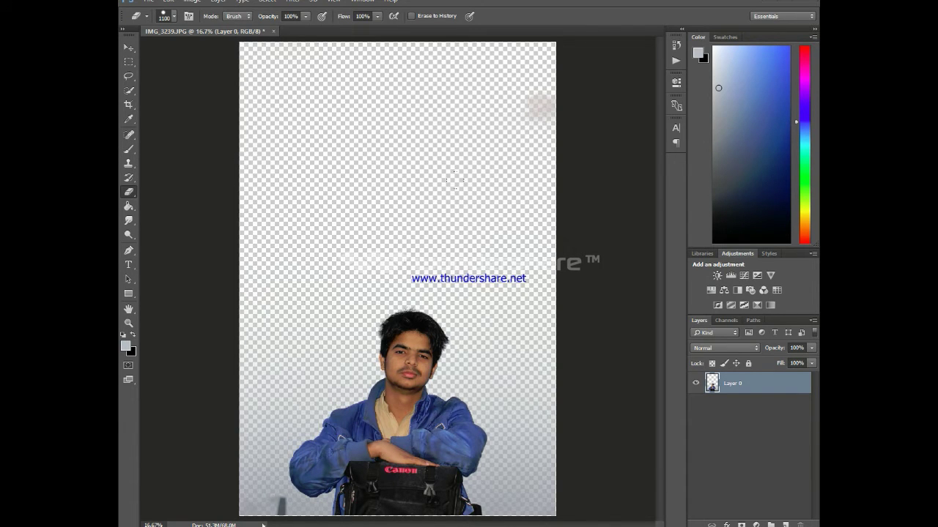
drag(428, 452, 427, 456)
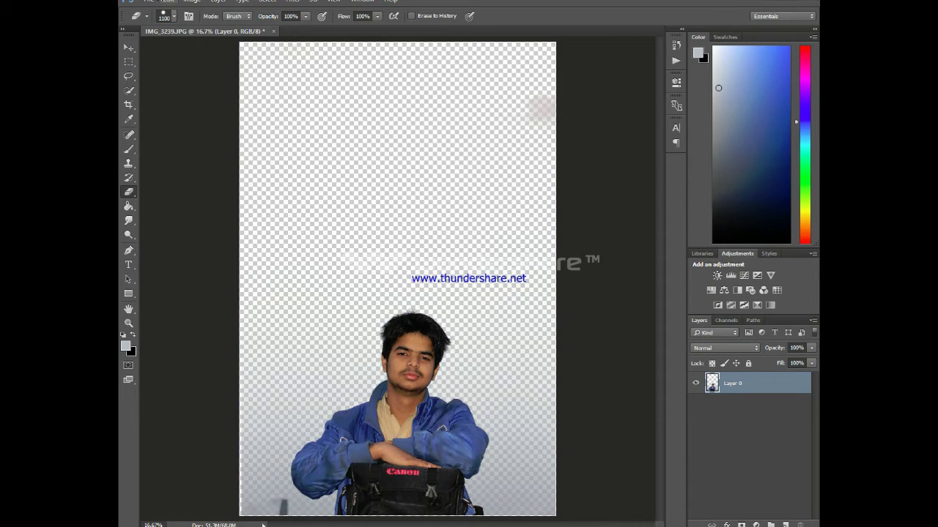
click(149, 1)
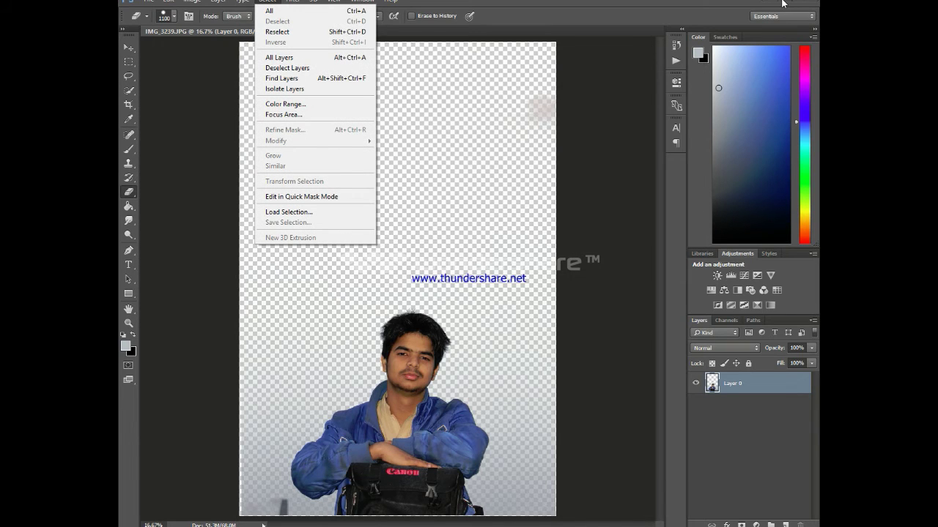
- Drag the cloudy sky image from the desktop onto the canvas as a new layer
click(783, 4)
drag(584, 13, 563, 112)
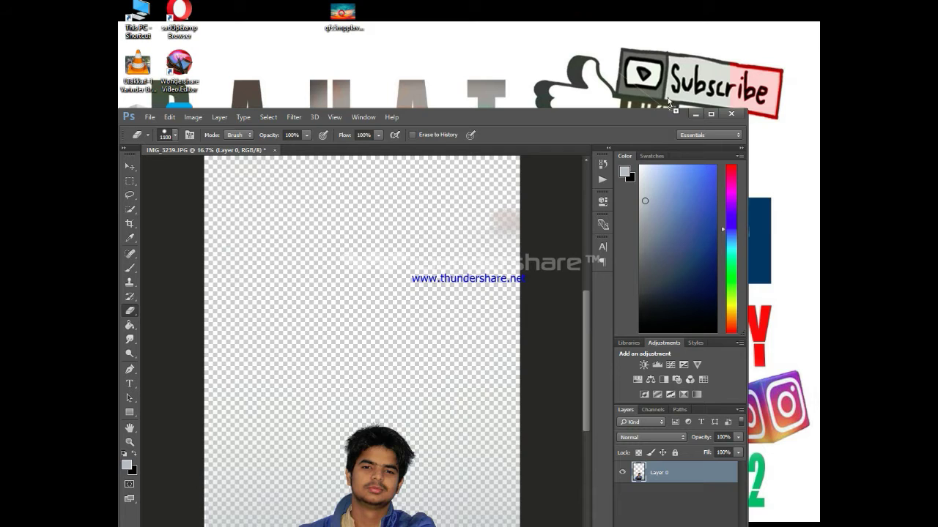
drag(776, 209, 362, 362)
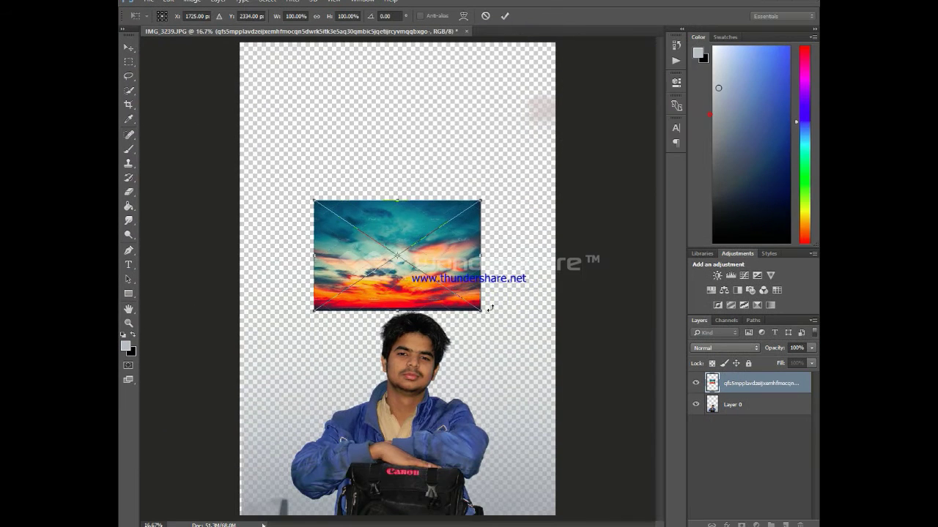
- Scale and position the cloudy sky image so it covers the entire canvas
drag(488, 310, 498, 357)
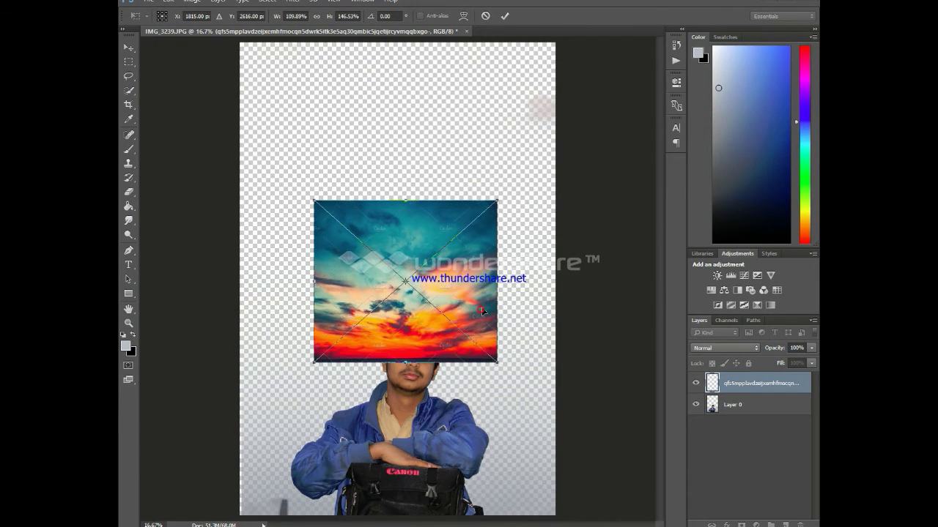
drag(474, 273, 405, 146)
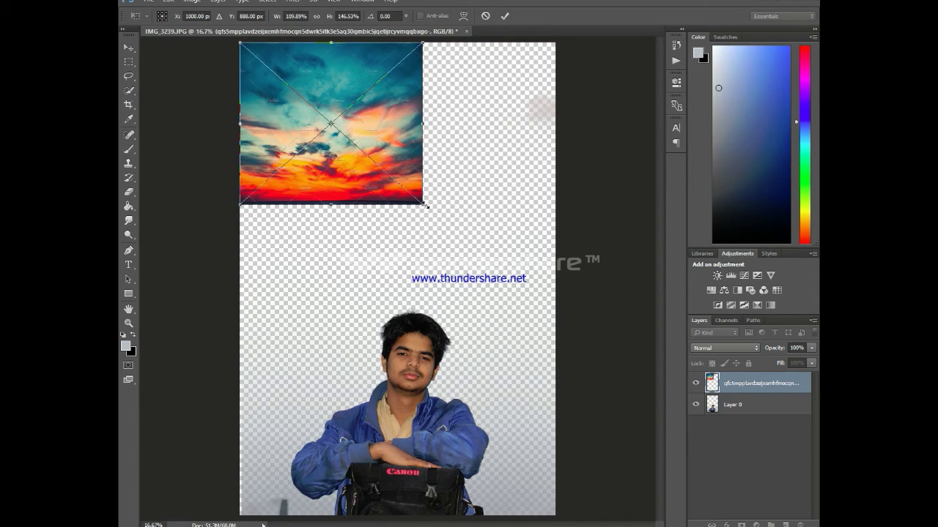
drag(425, 205, 614, 519)
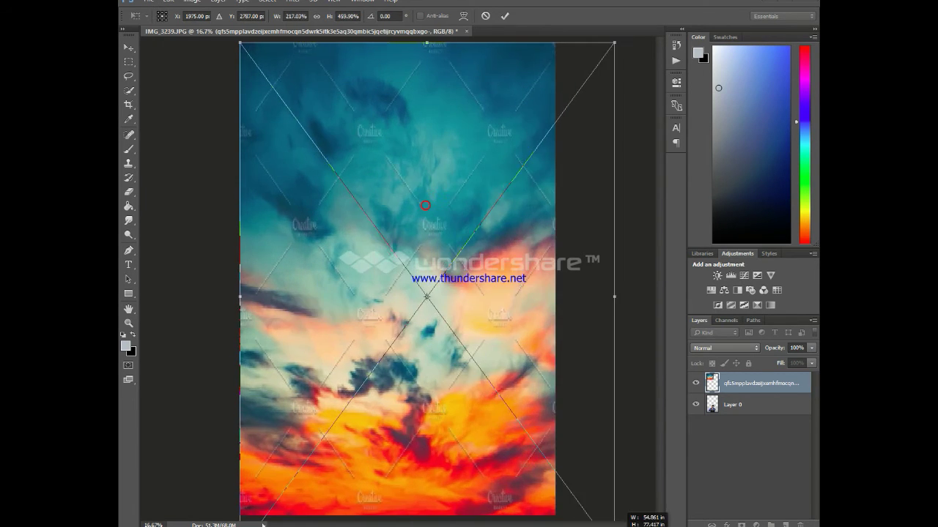
drag(530, 385, 472, 176)
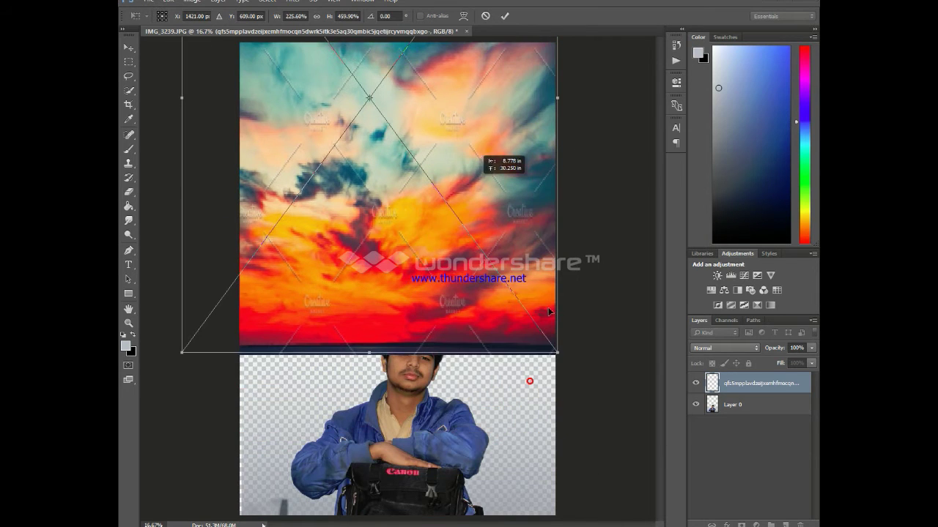
drag(548, 312, 549, 312)
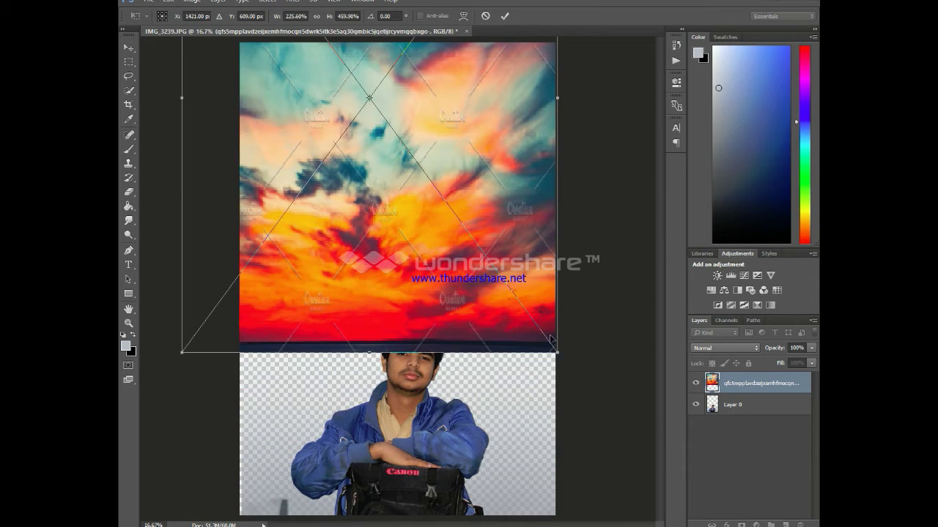
key(ctrl+minus)
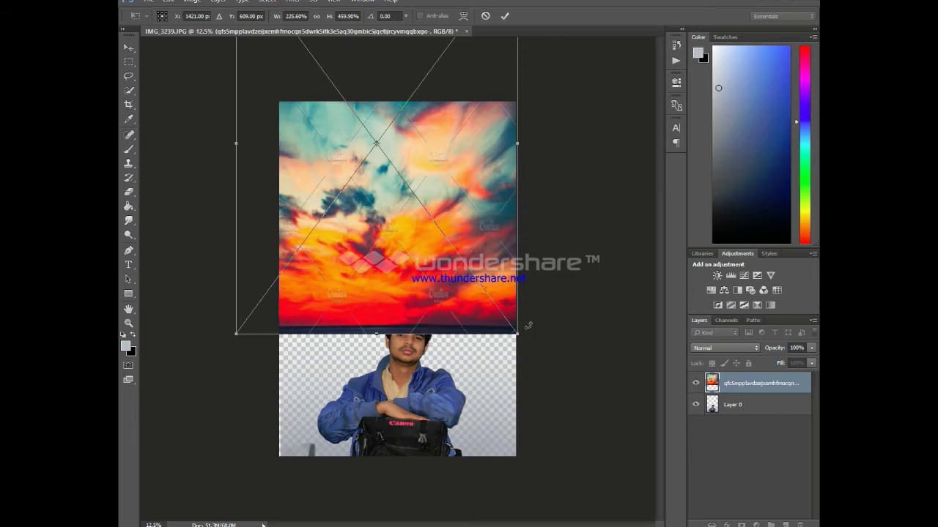
drag(517, 335, 551, 383)
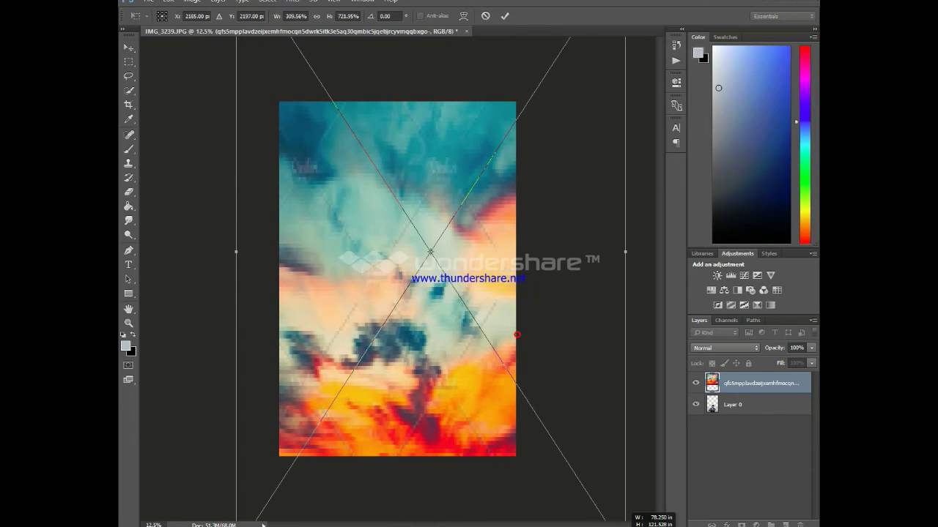
drag(517, 263, 528, 353)
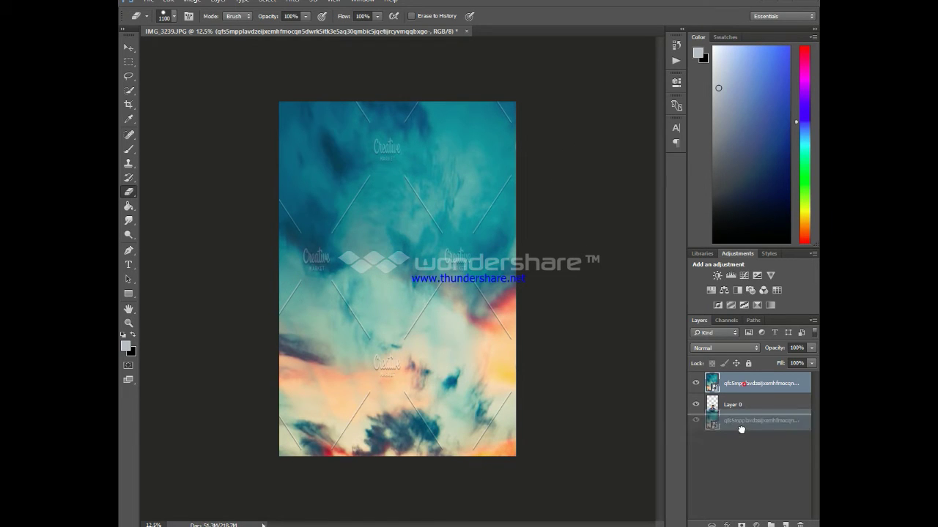
- Move the sky layer beneath Layer 0 and zoom in on the top of the portrait
drag(741, 406, 742, 435)
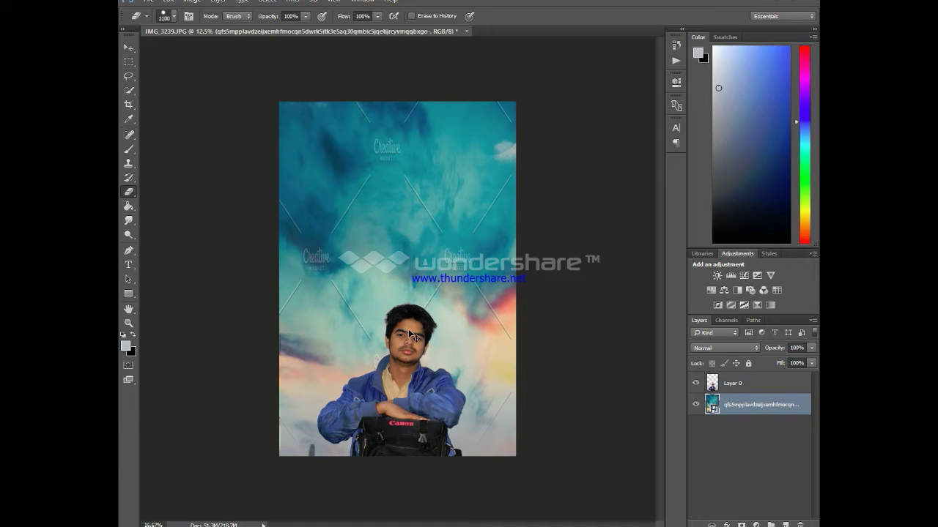
key(ctrl+plus)
key(ctrl+plus)
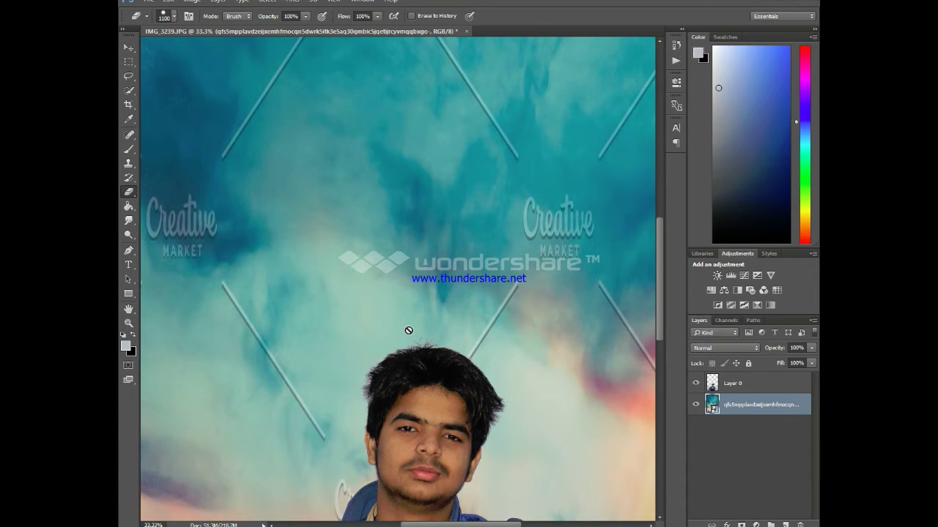
key(ctrl+plus)
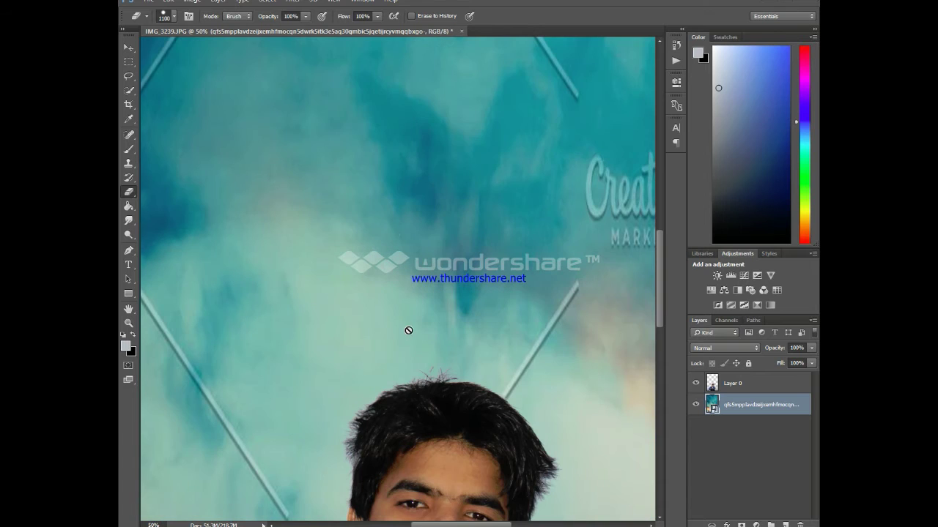
- Rasterize Layer 0 and erase leftover pale sky around the hair with a size-60 eraser
scroll(420, 322, down, 2)
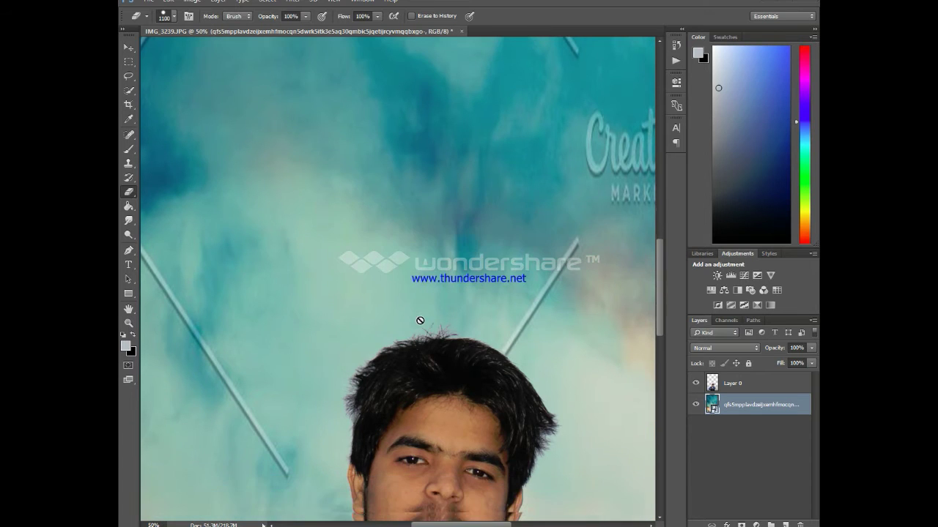
click(349, 402)
click(450, 207)
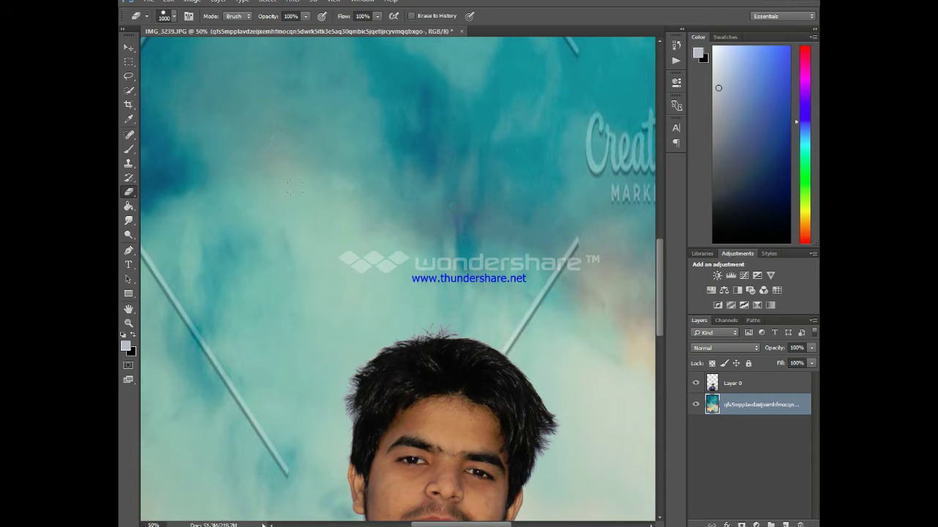
key(bracketleft)
key(bracketleft)
key(bracketleft)
scroll(466, 414, down, 2)
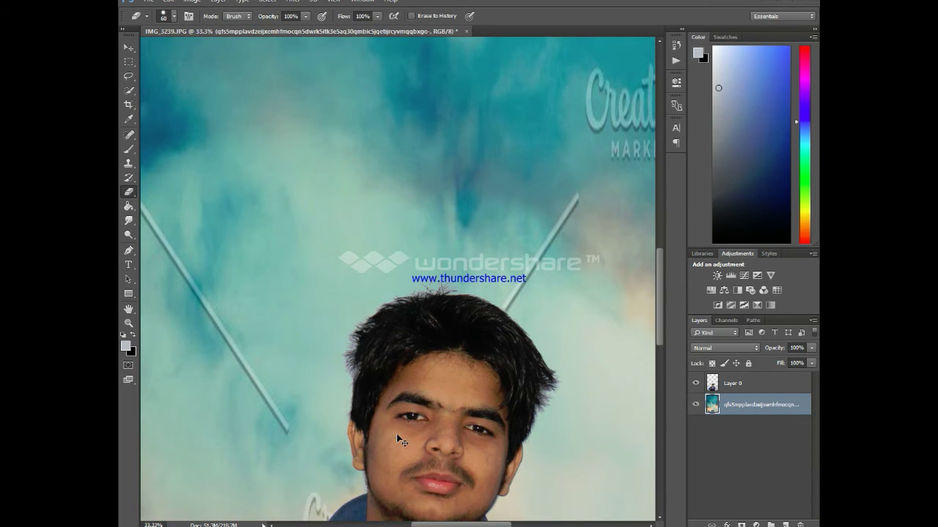
key(ctrl+minus)
key(ctrl+minus)
key(ctrl+minus)
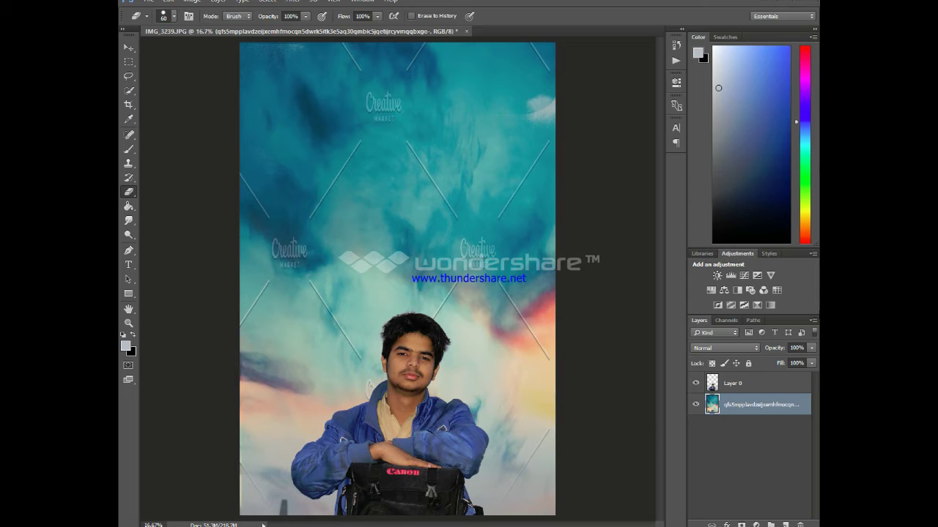
click(812, 349)
- Adjust the layer opacity, then browse to the backgrounds folder on Local Disk (D:)
drag(808, 362, 812, 359)
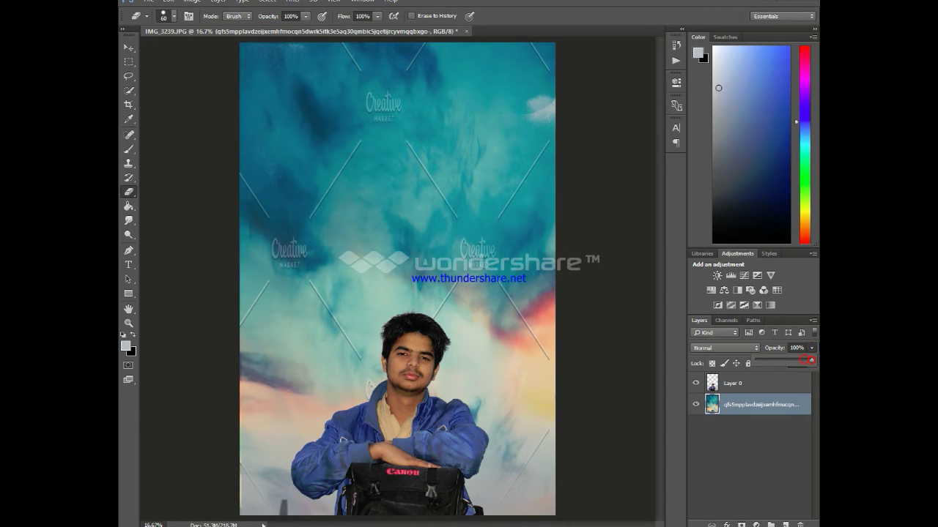
click(150, 2)
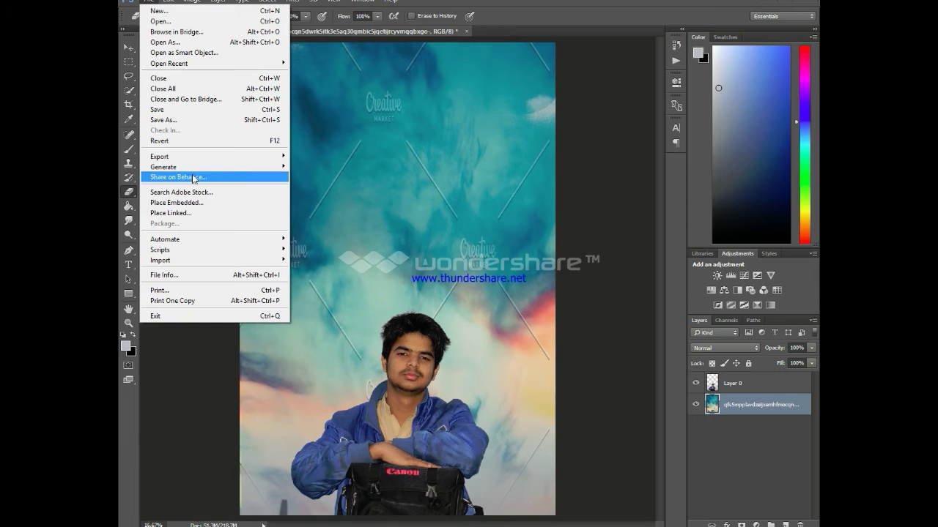
click(171, 24)
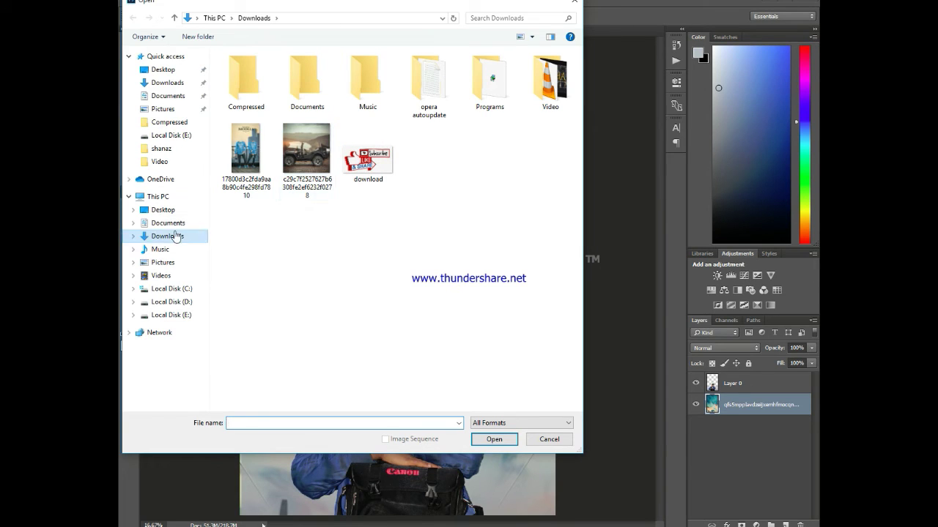
click(185, 304)
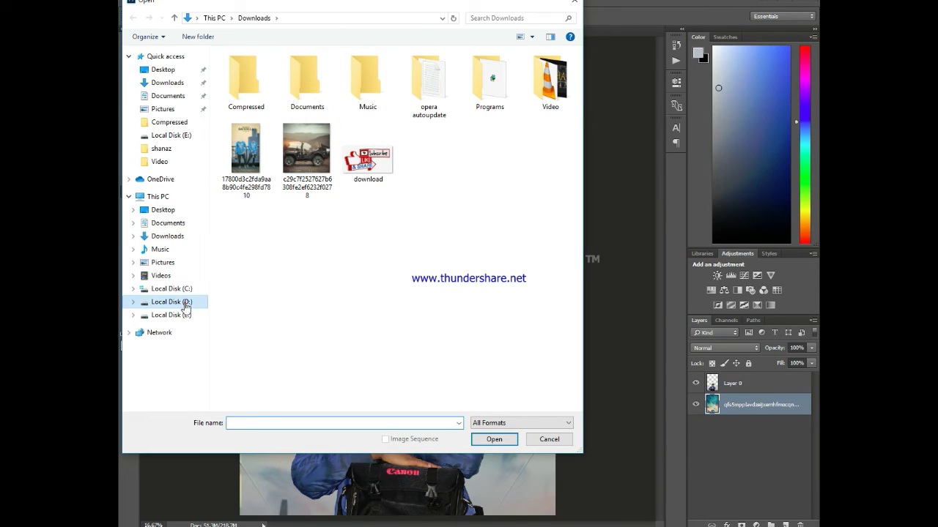
double_click(256, 96)
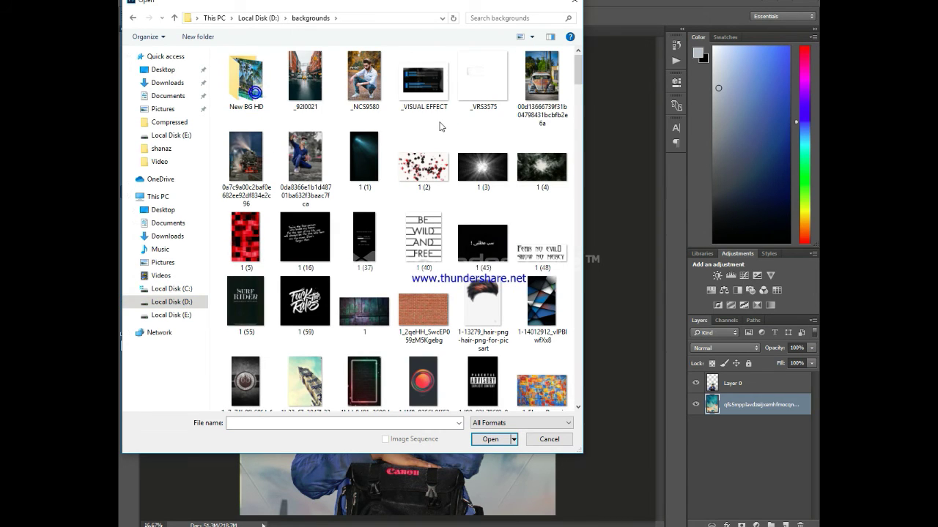
- Open the cyan sky image 74683dfd4dfe63e25fa978d58b48fa78.jpg from the backgrounds folder
scroll(441, 127, down, 3)
scroll(441, 127, down, 3)
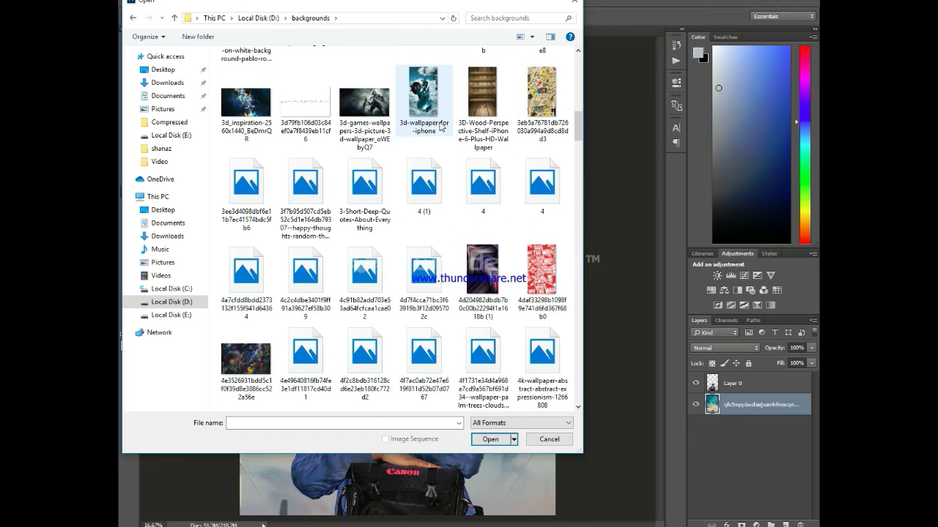
scroll(441, 127, down, 3)
scroll(441, 126, down, 3)
scroll(442, 126, down, 3)
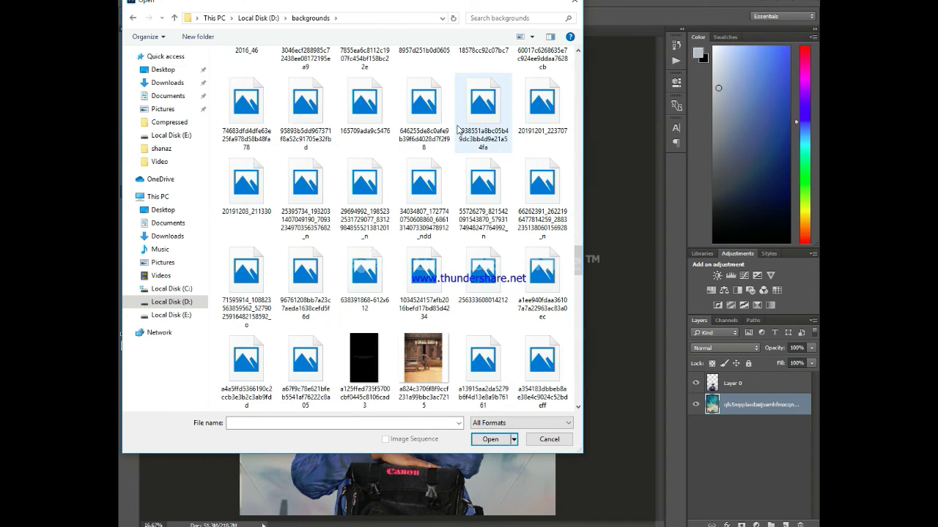
scroll(457, 129, down, 3)
scroll(457, 129, down, 1)
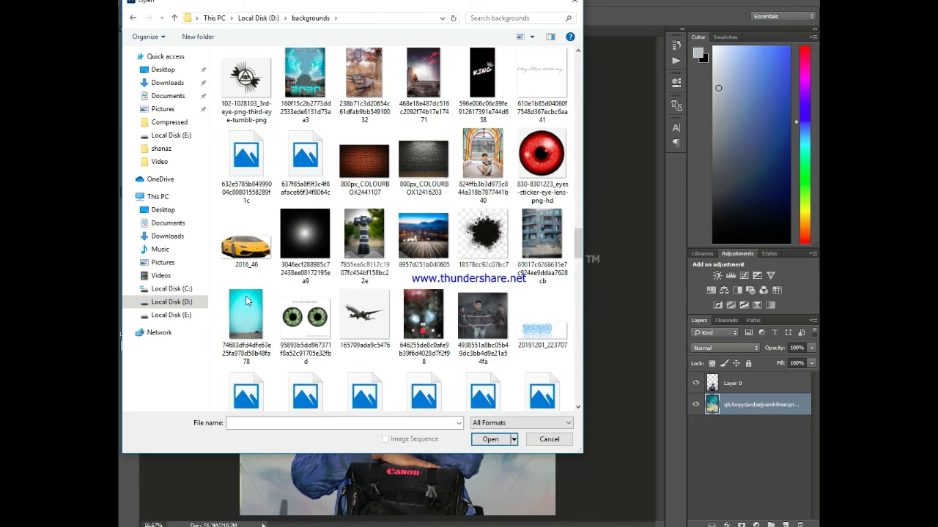
double_click(246, 298)
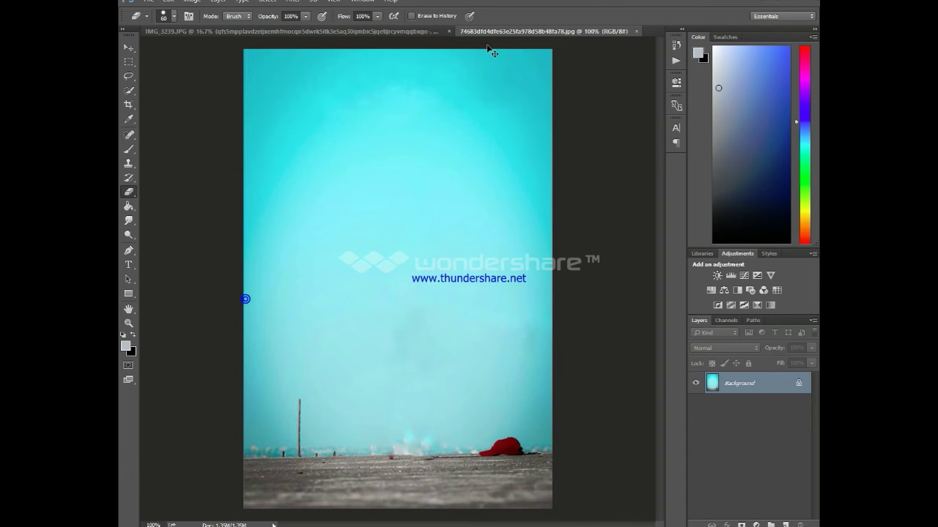
- Drop the cyan sky into the portrait as Layer 1 and scale it to fill the canvas
drag(491, 32, 435, 136)
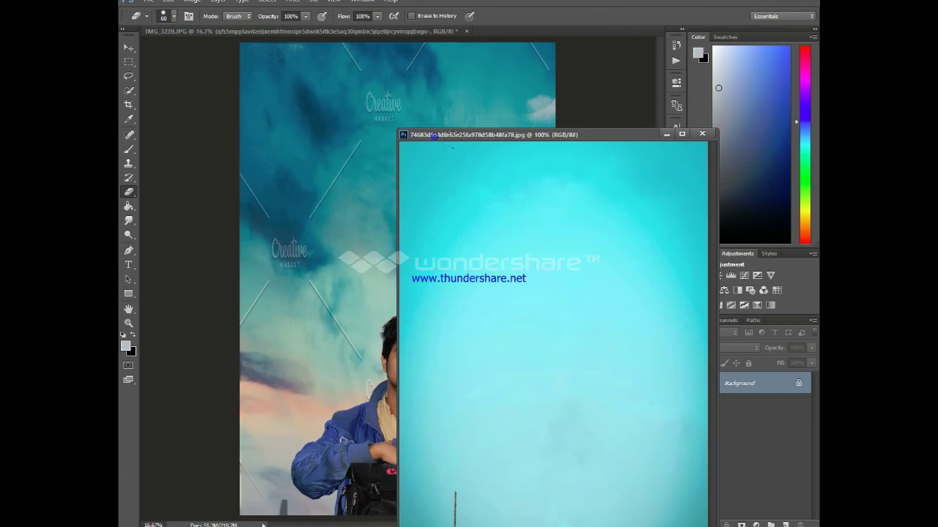
click(701, 134)
key(ctrl+t)
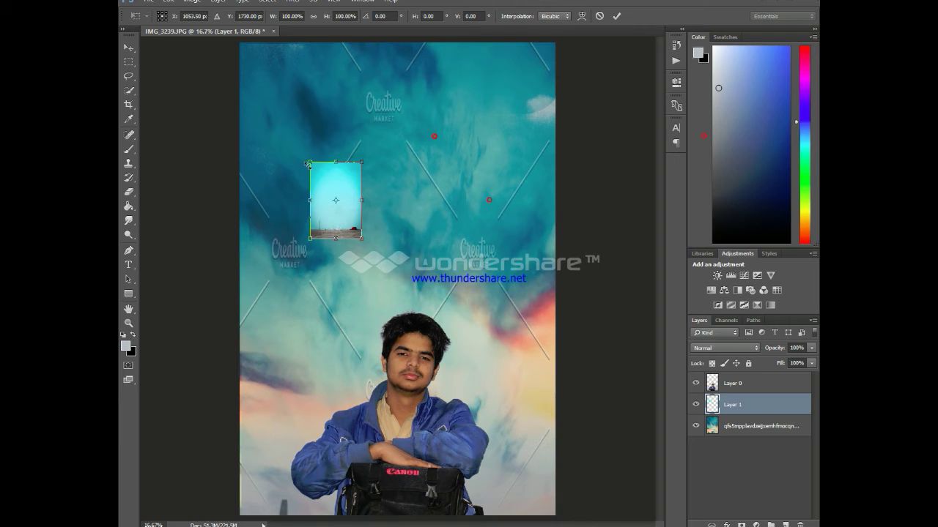
drag(308, 165, 242, 42)
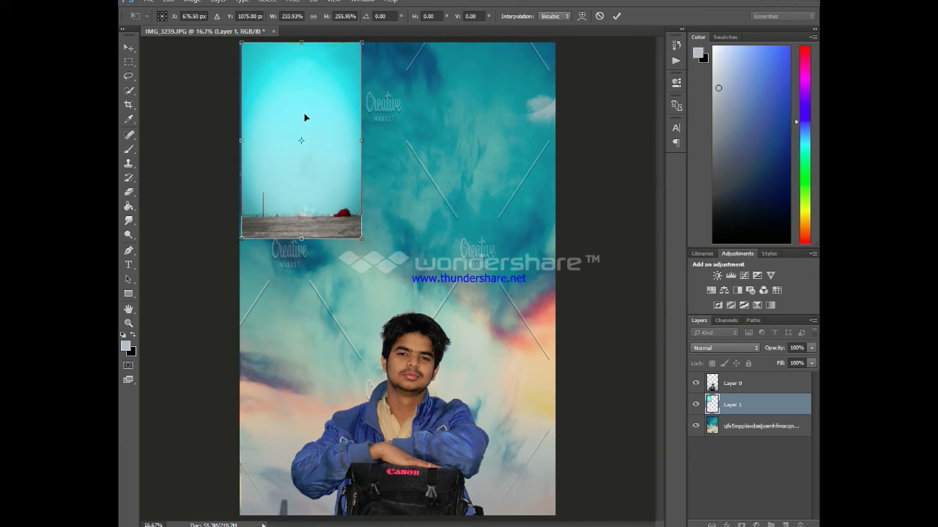
mouse_move(362, 237)
mouse_down()
mouse_move(624, 517)
mouse_move(637, 517)
mouse_up()
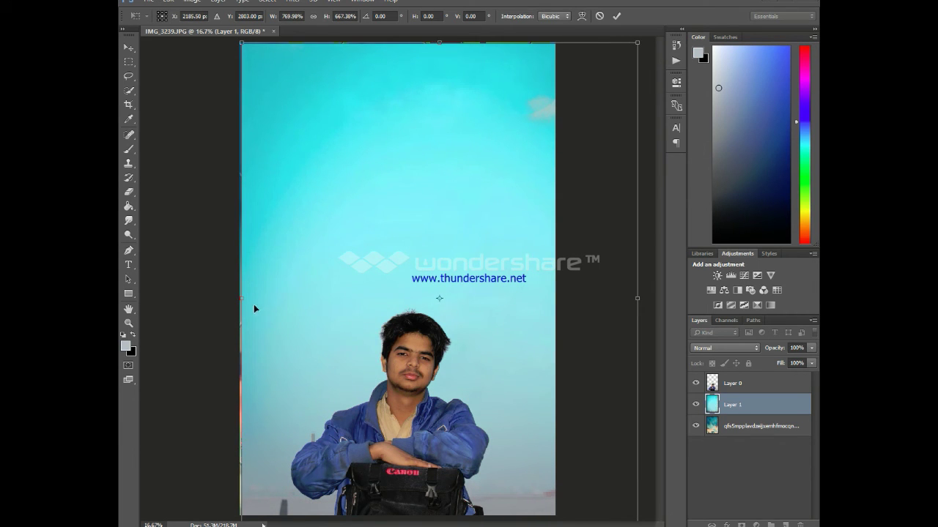
drag(242, 298, 236, 296)
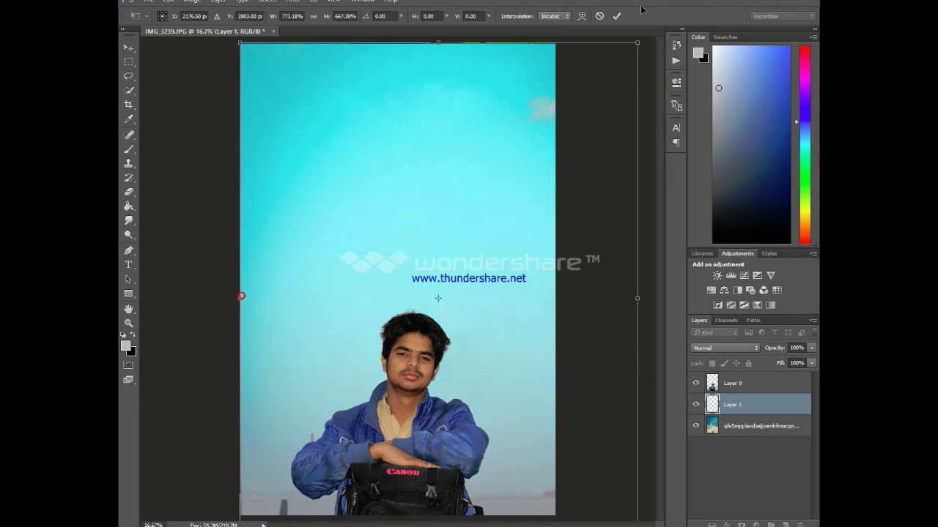
click(617, 14)
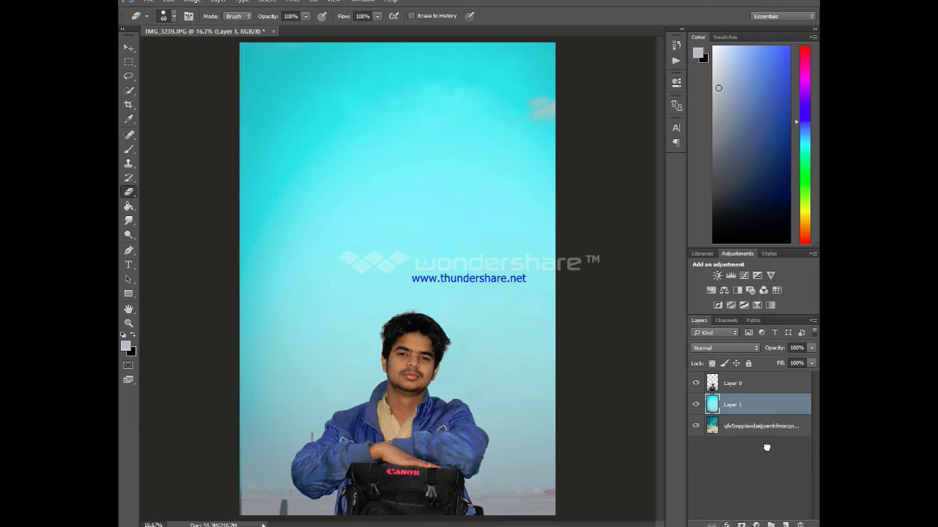
- Delete the old cloudy sky layer and zoom out to view the finished image
drag(757, 426, 801, 524)
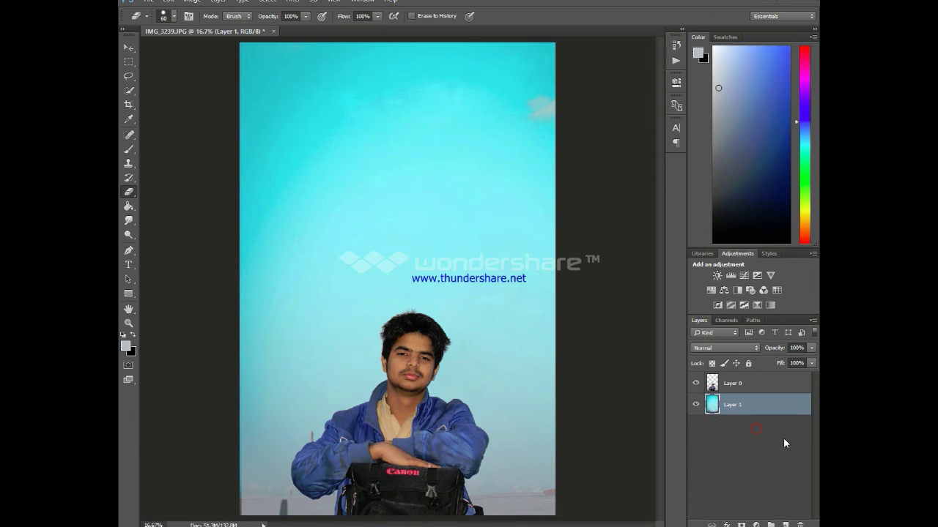
key(ctrl+minus)
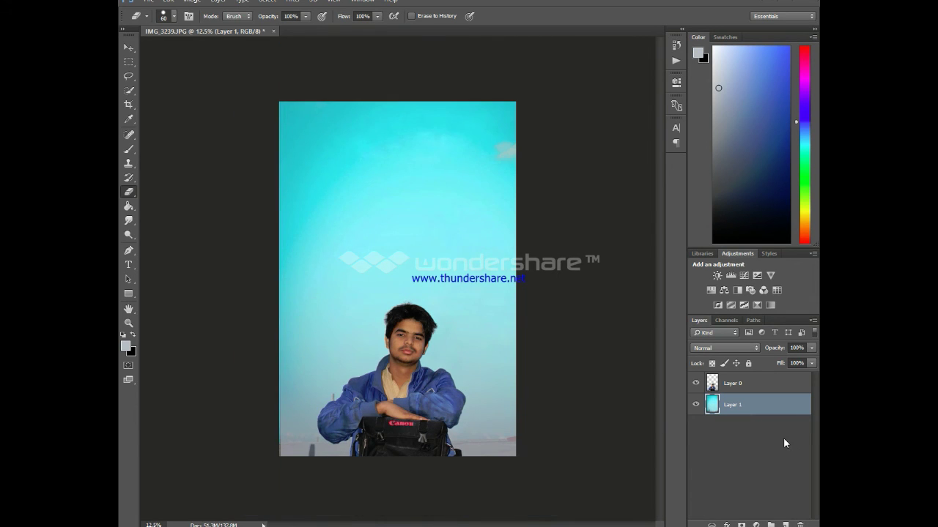